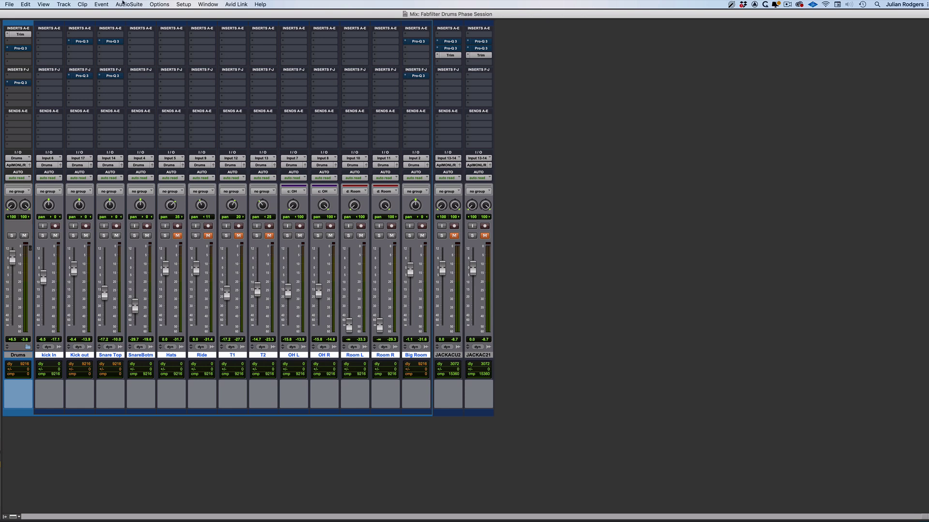
Step: Open the Kick out track's Pro-Q 3 insert to show its single bell boost
left_click(81, 42)
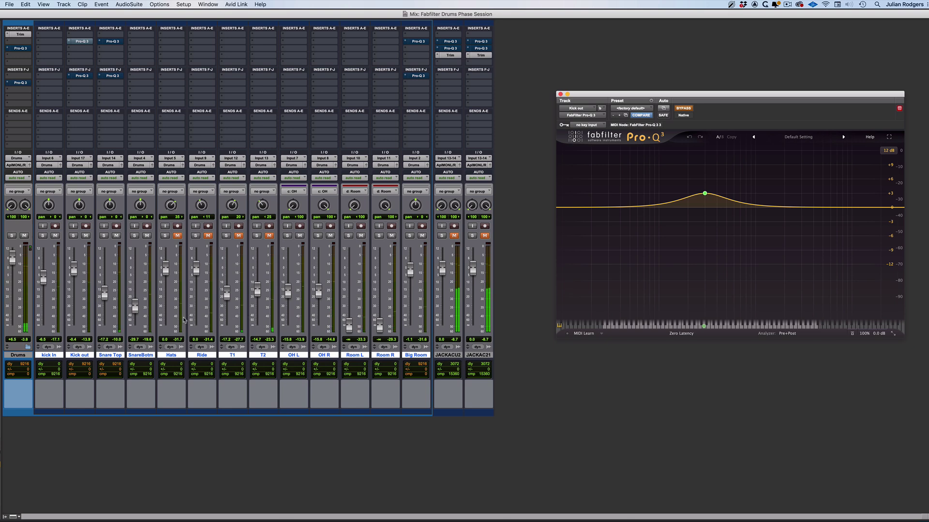
left_click(287, 235)
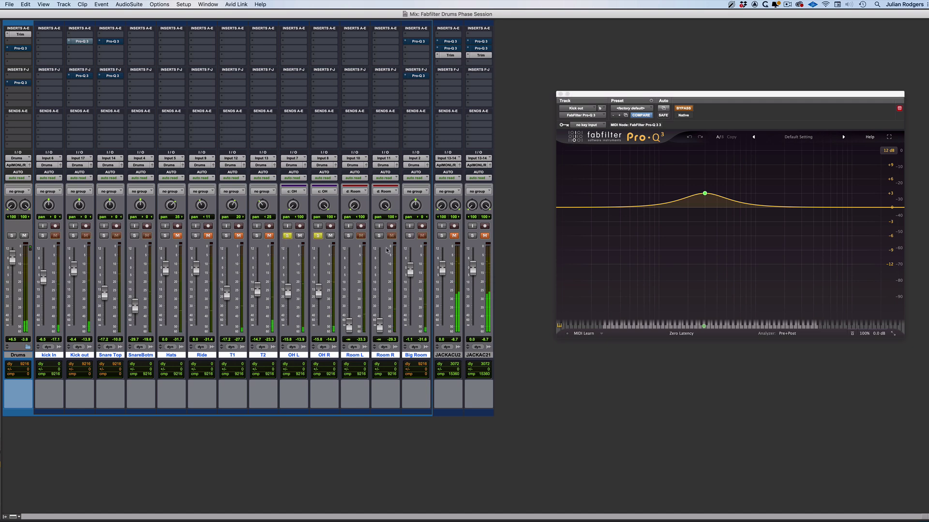
left_click(409, 236)
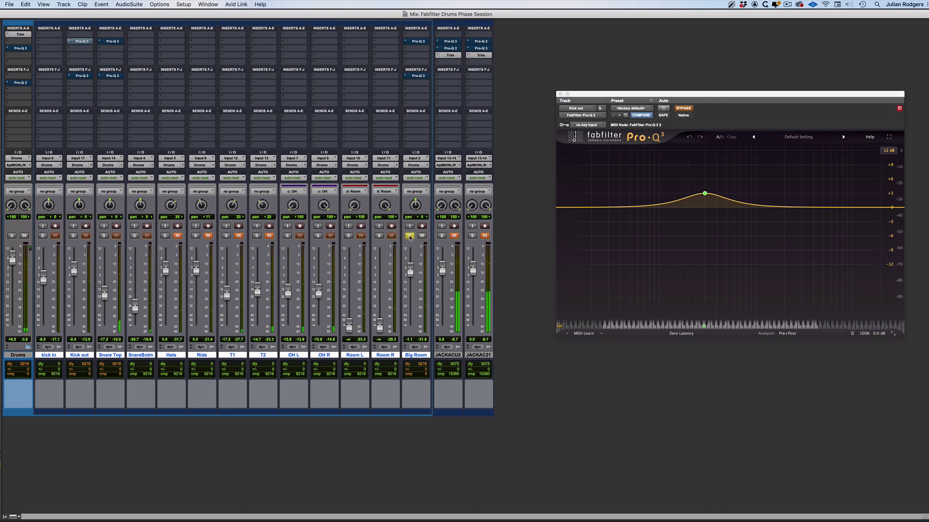
left_click(380, 236)
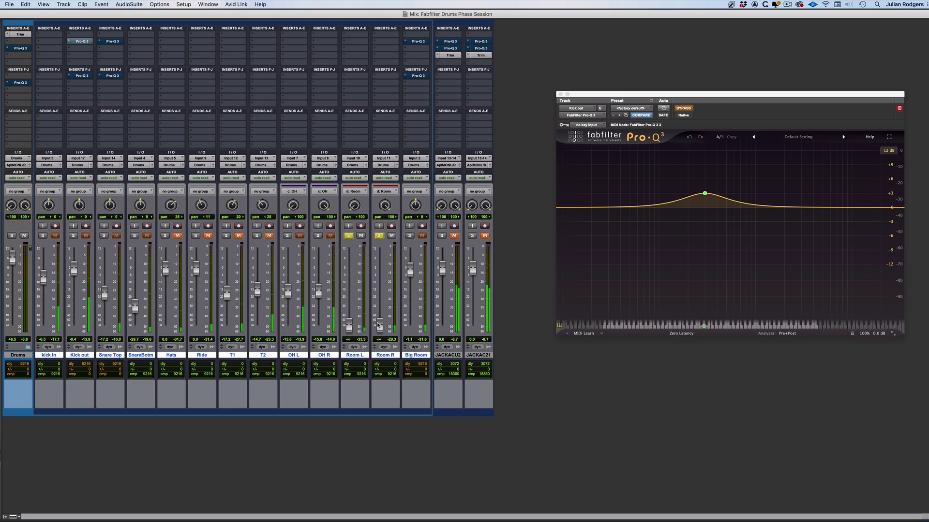
left_click_drag(379, 325, 379, 350)
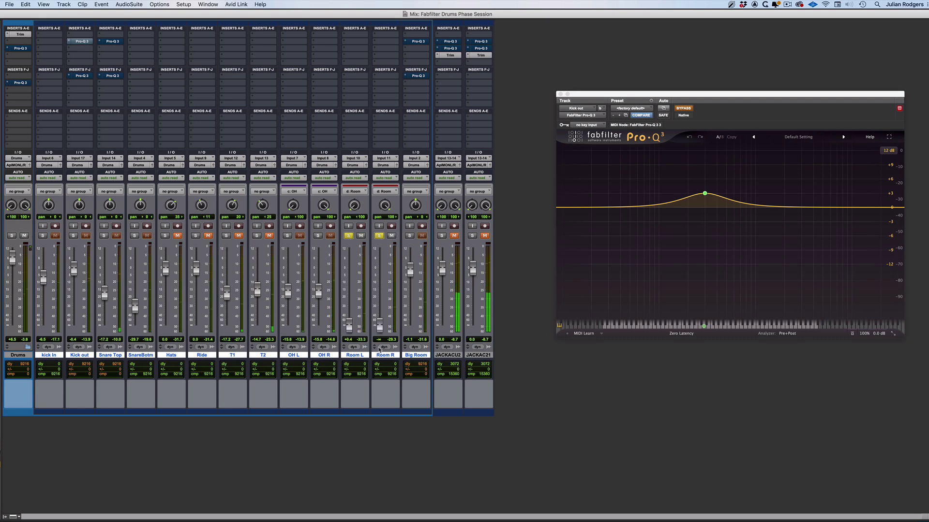
left_click(379, 235)
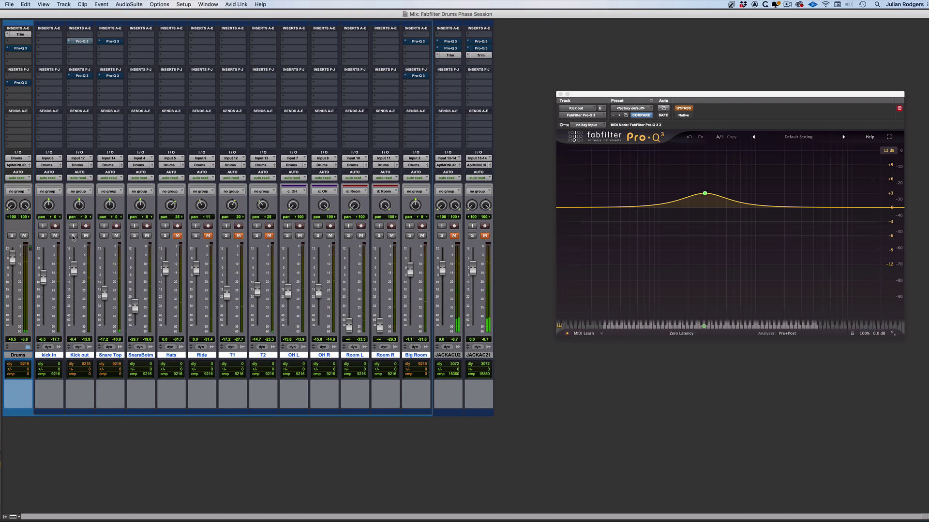
Step: Solo Kick out, compare its Pro-Q 3 bypassed and active, leave it active, and close the window
left_click(73, 235)
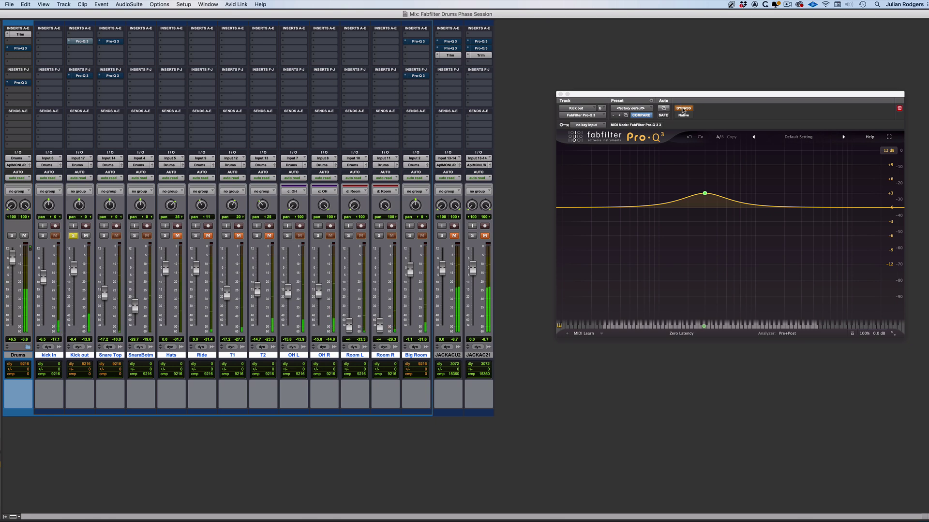
left_click(682, 108)
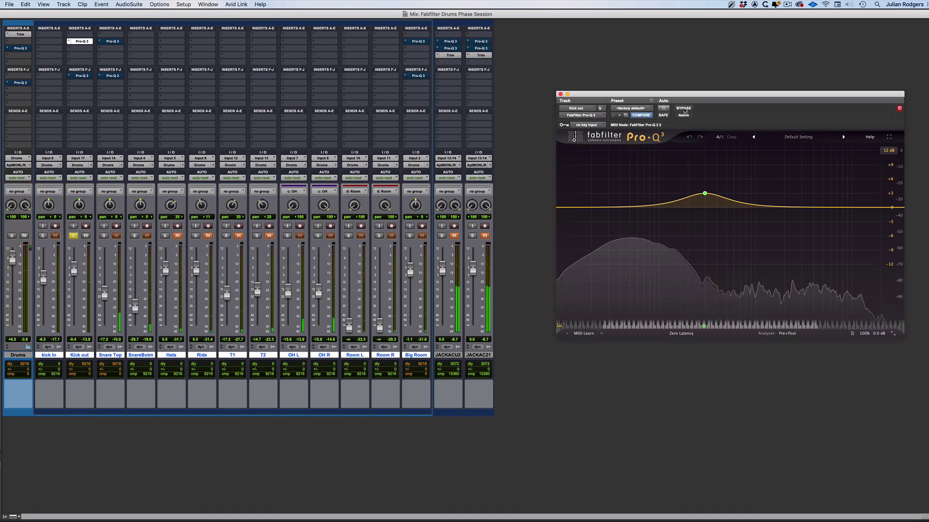
left_click(683, 109)
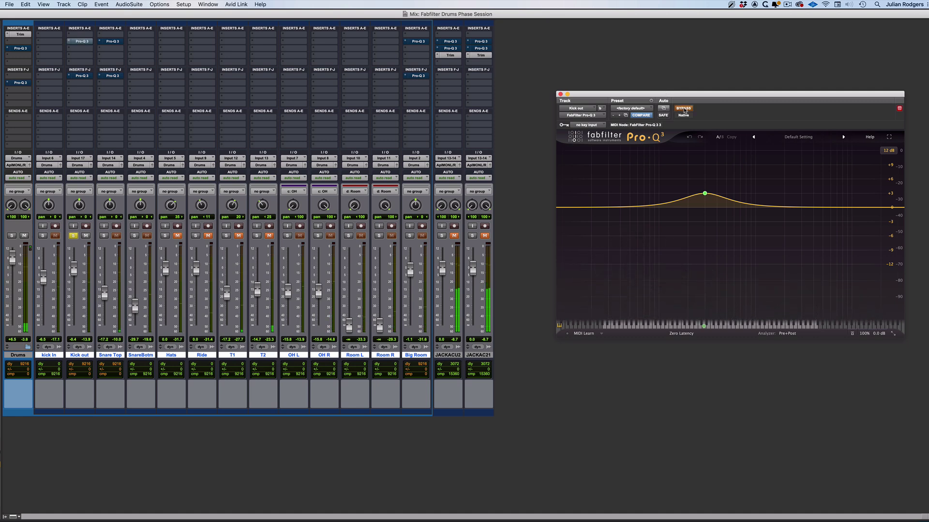
left_click(683, 109)
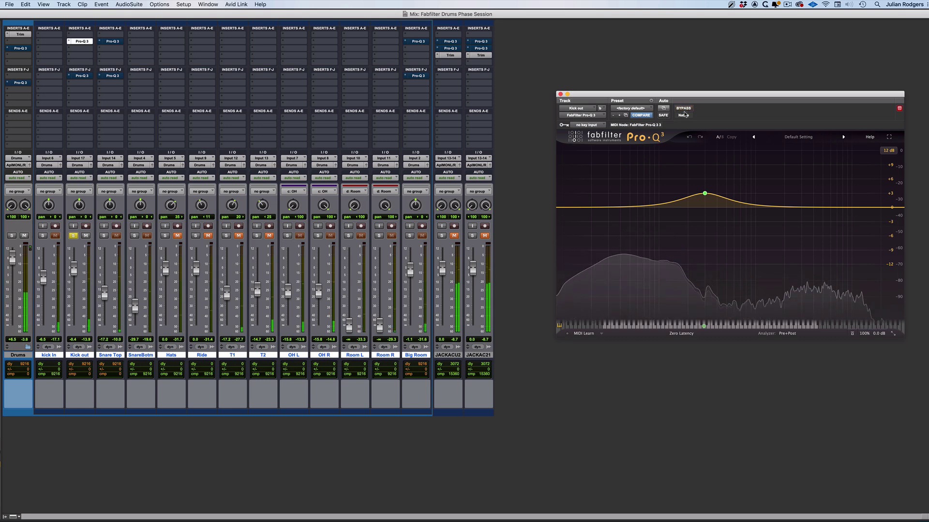
mouse_move(699, 186)
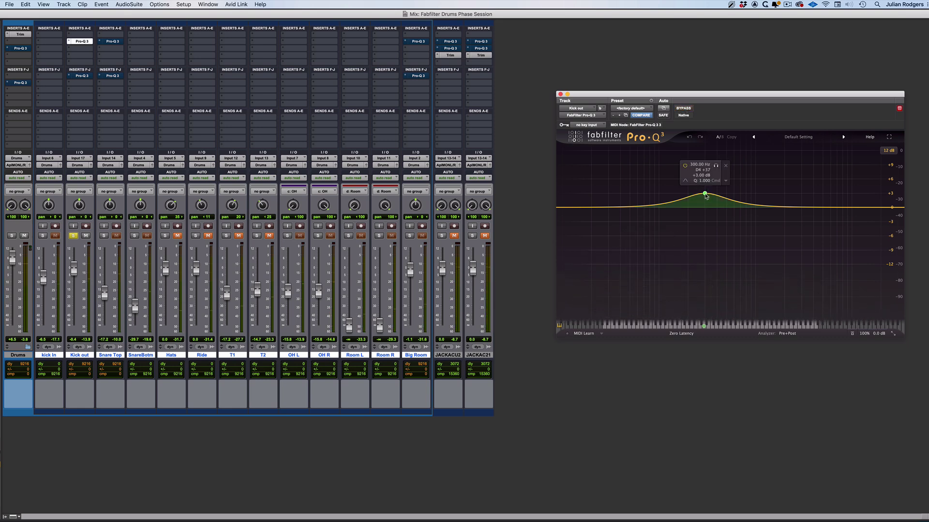
left_click(560, 94)
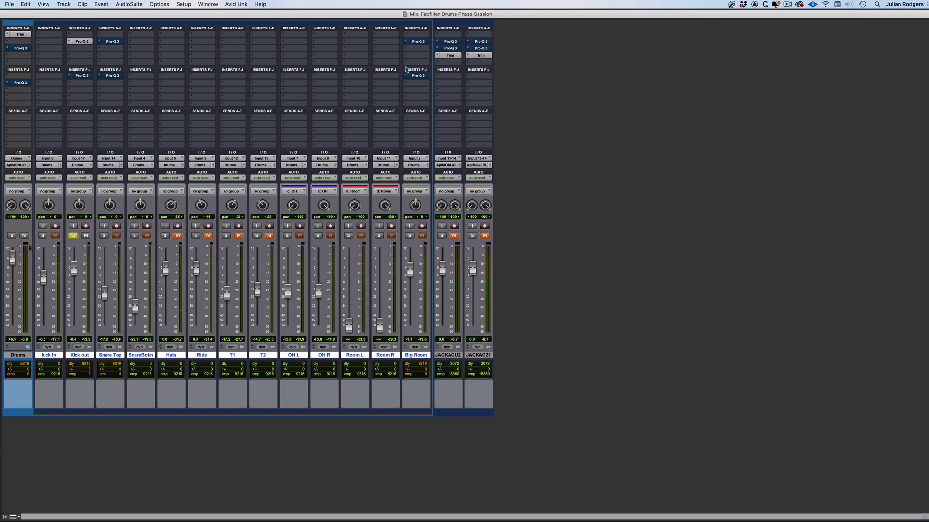
Step: Solo Snare Top and compare its Pro-Q 3's 3 dB cut at 850 Hz in and out, then unsolo it
left_click(105, 236)
left_click(110, 41)
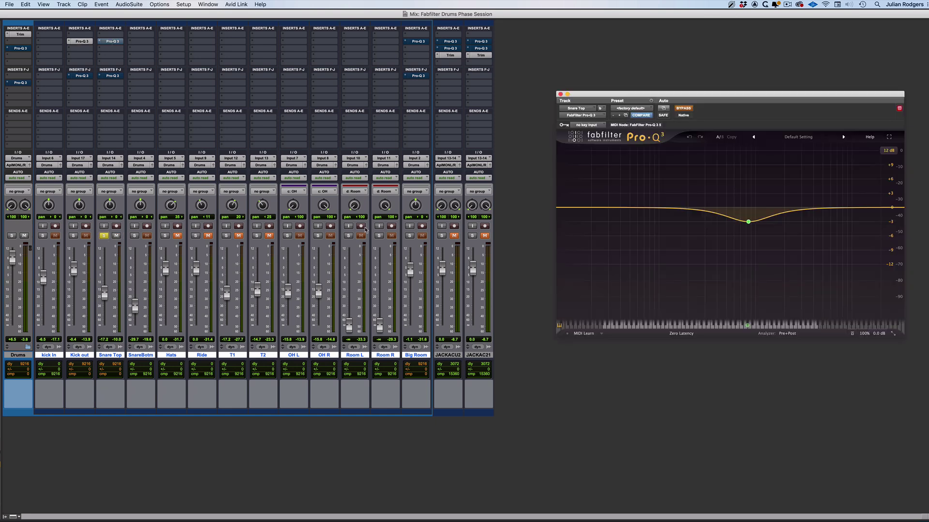
left_click(684, 109)
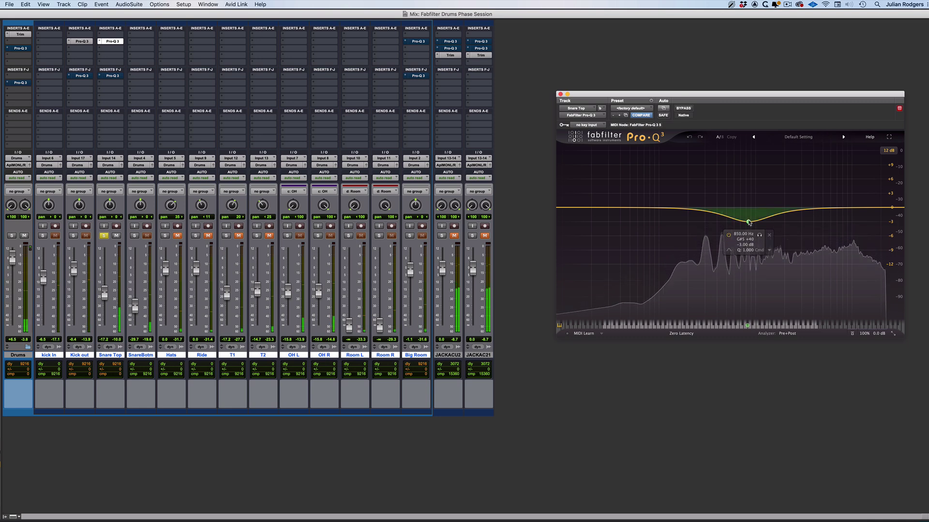
left_click(682, 108)
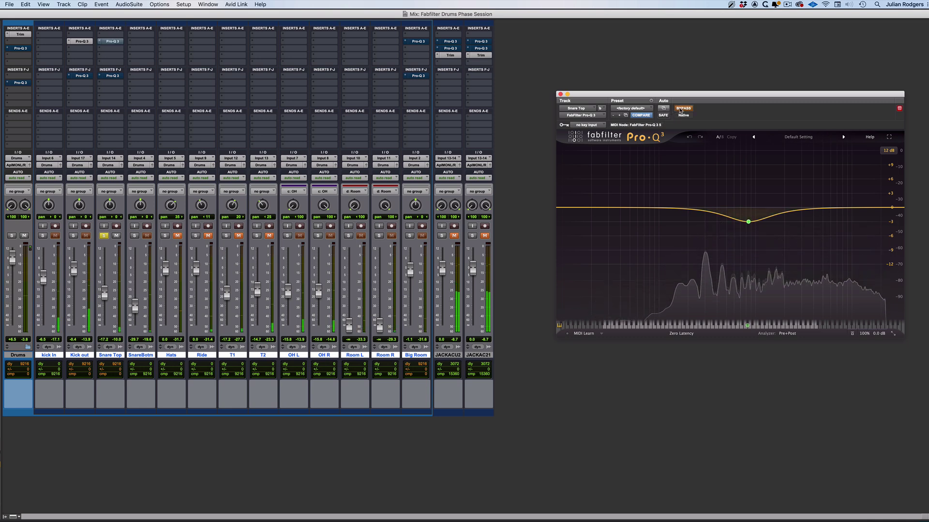
left_click(682, 108)
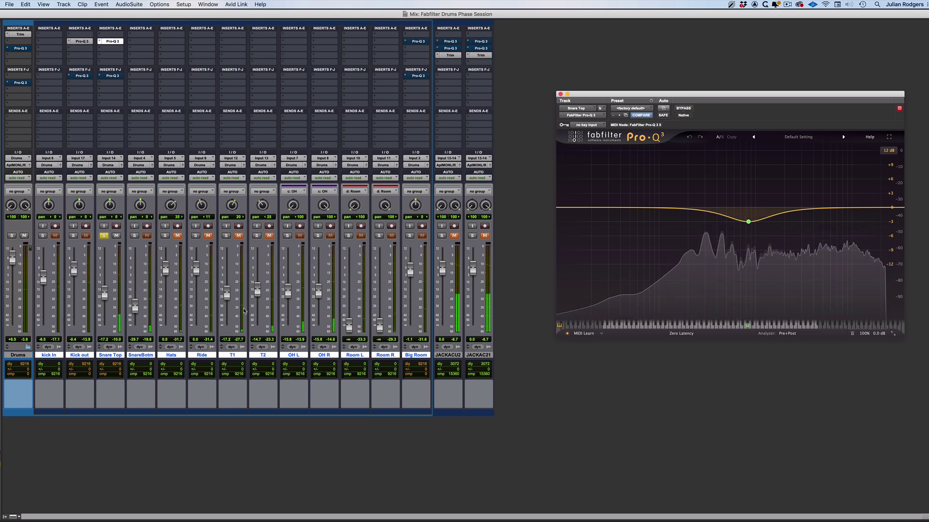
left_click(104, 235)
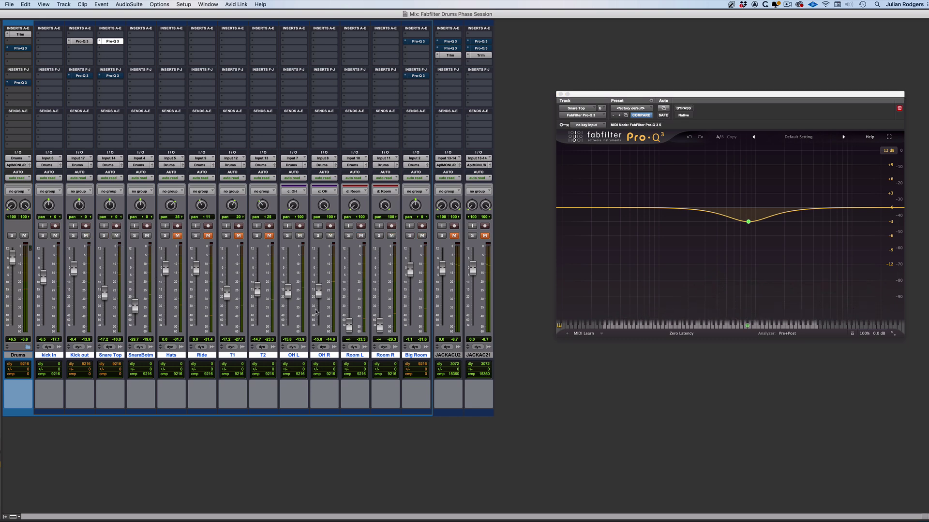
Step: Solo Big Room and compare its Pro-Q 3 high-shelf boost bypassed and active, ending active
left_click(409, 236)
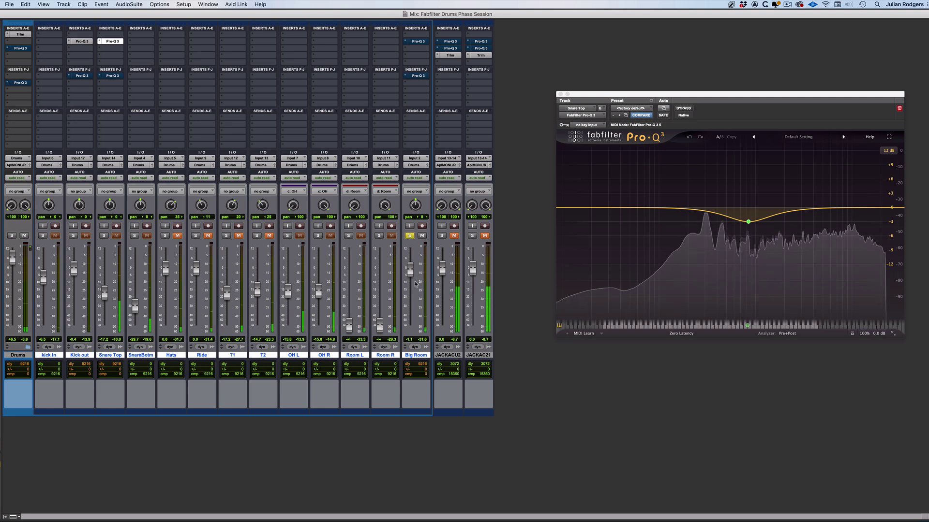
left_click(418, 41)
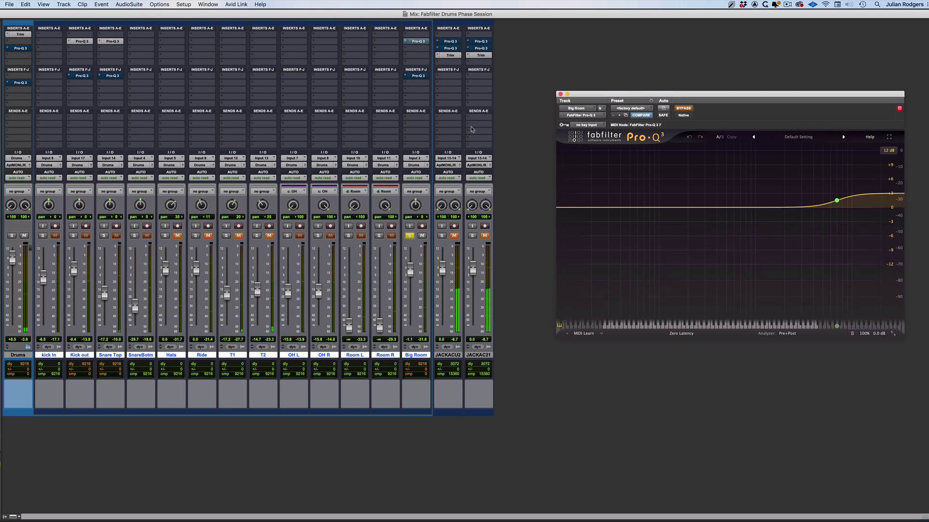
left_click(683, 109)
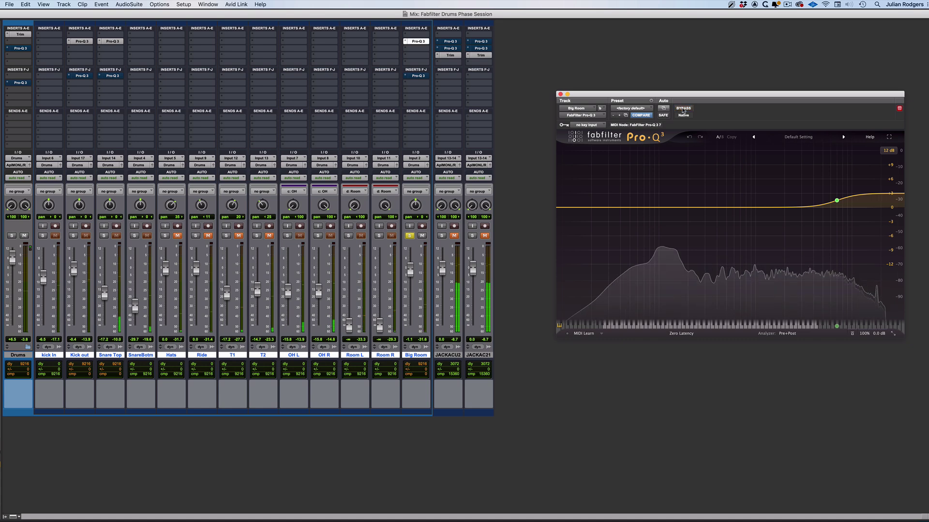
left_click(682, 108)
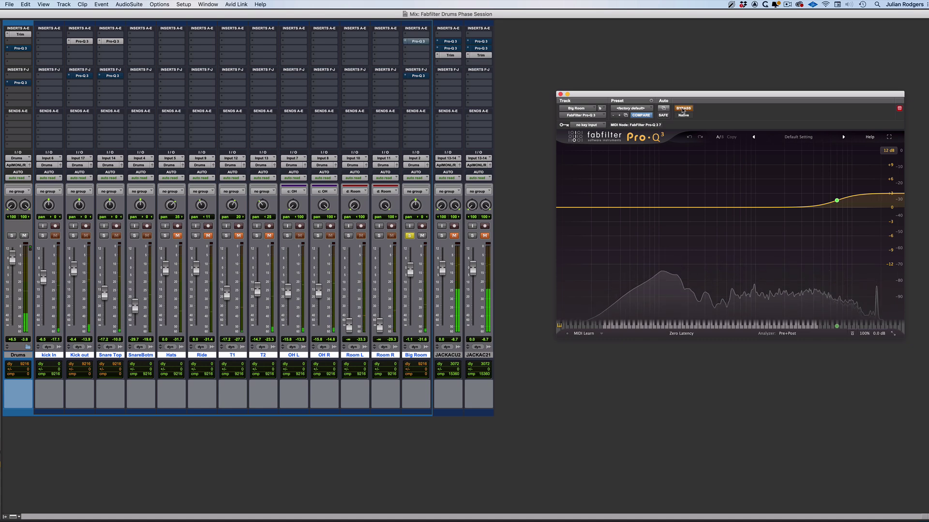
left_click(683, 108)
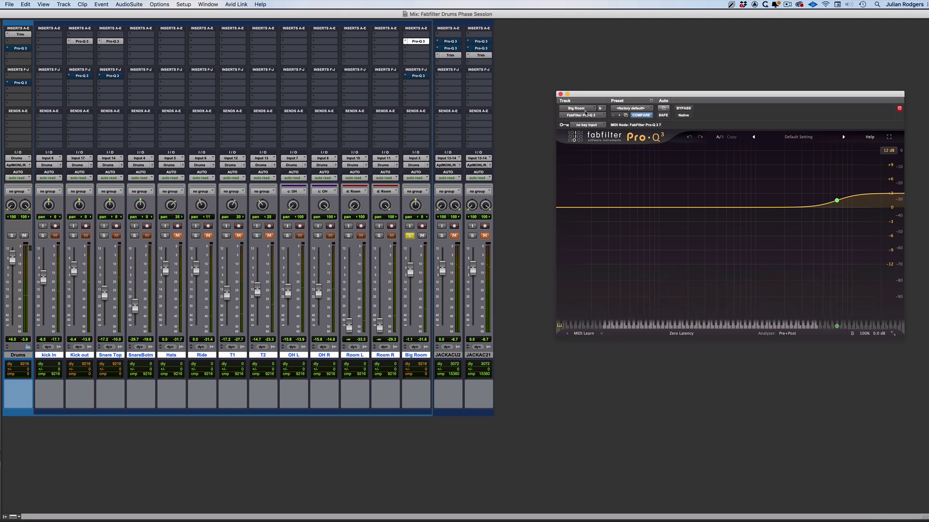
Step: Close Big Room's EQ and, during playback, compare the second Pro-Q 3 on all five tracks in and out
left_click(559, 94)
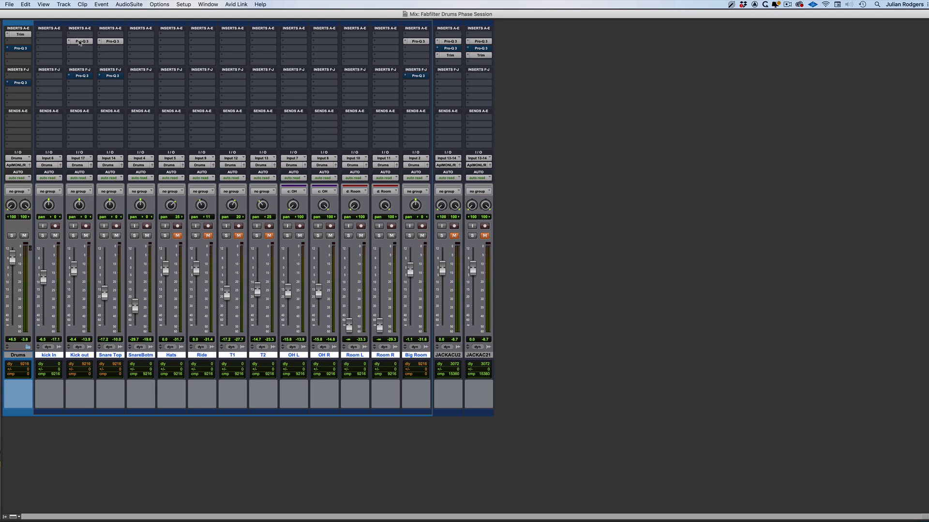
left_click(80, 42, "alt+super")
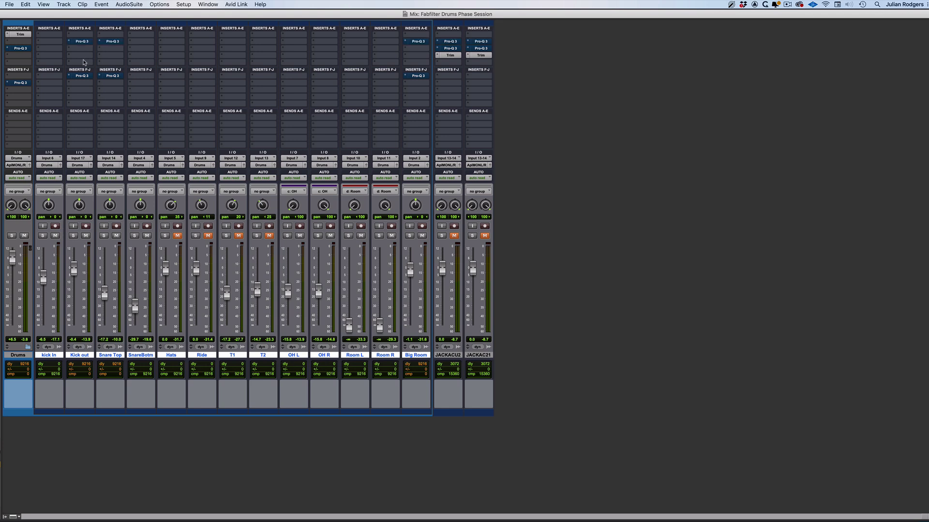
key("space")
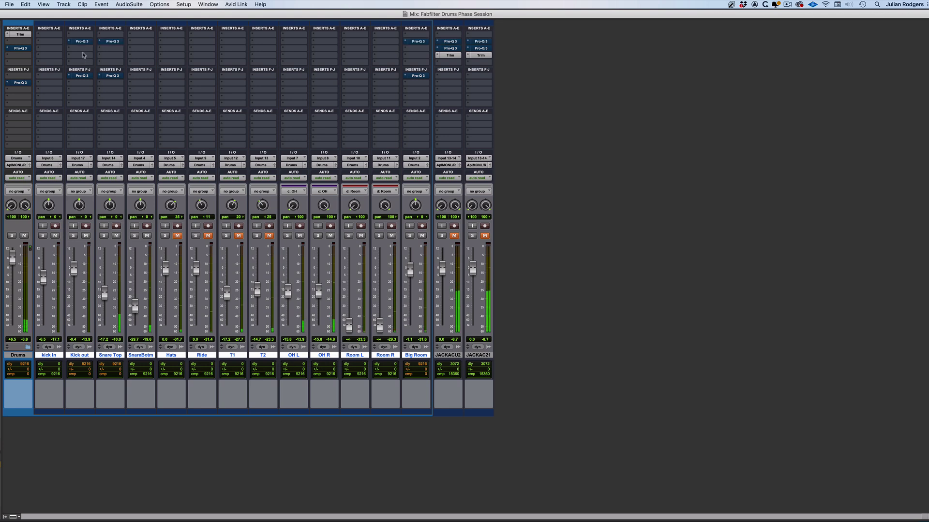
left_click(81, 42, "alt+super")
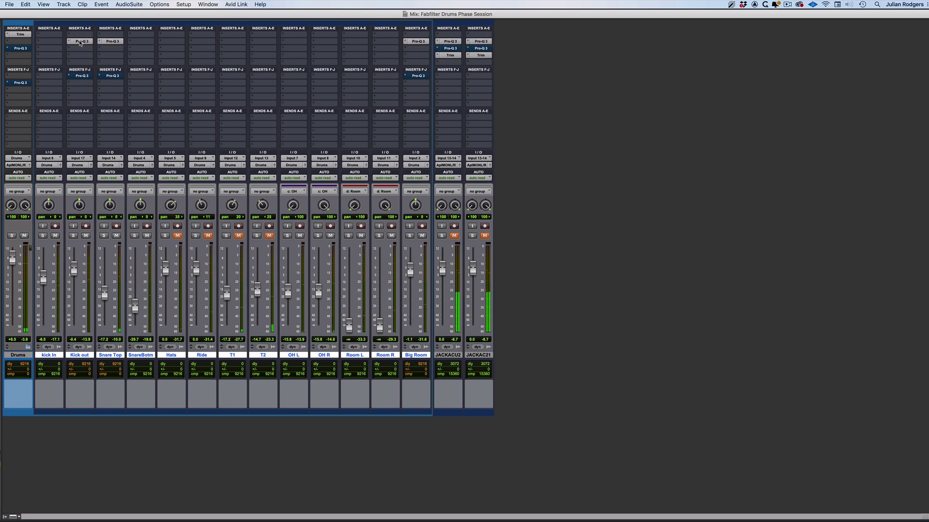
left_click(81, 41, "alt+super")
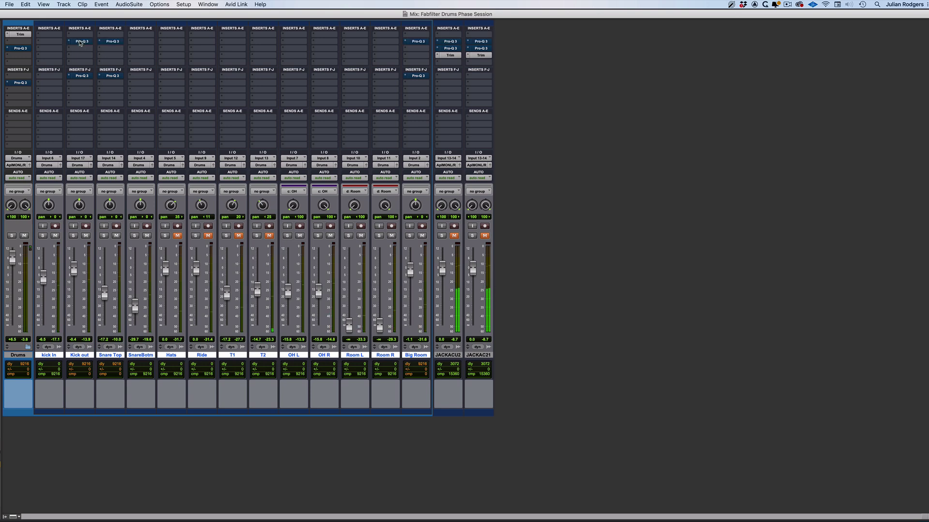
Step: Bypass the five tracks' Pro-Q 3 EQs and open the Drums bus Pro-Q 3 with its 7000 Hz shelf
left_click(80, 42, "alt+super")
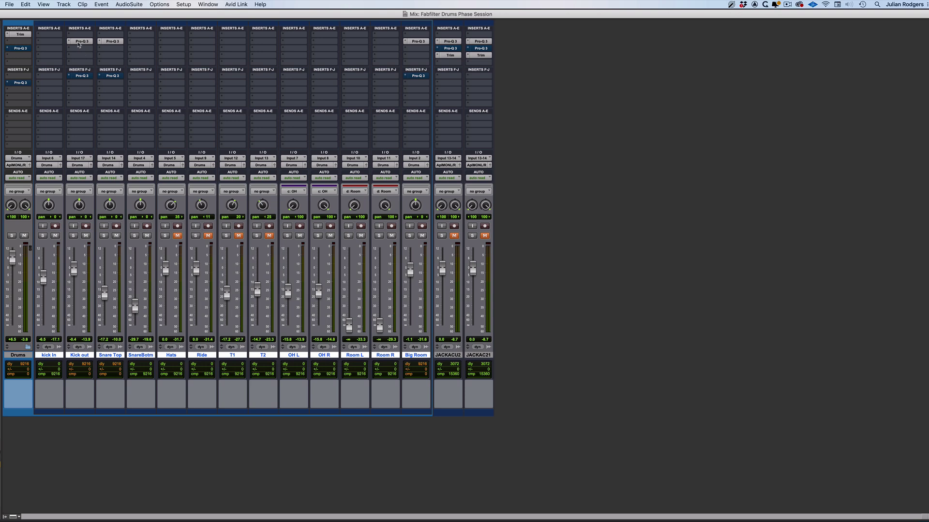
left_click(78, 42, "alt+super")
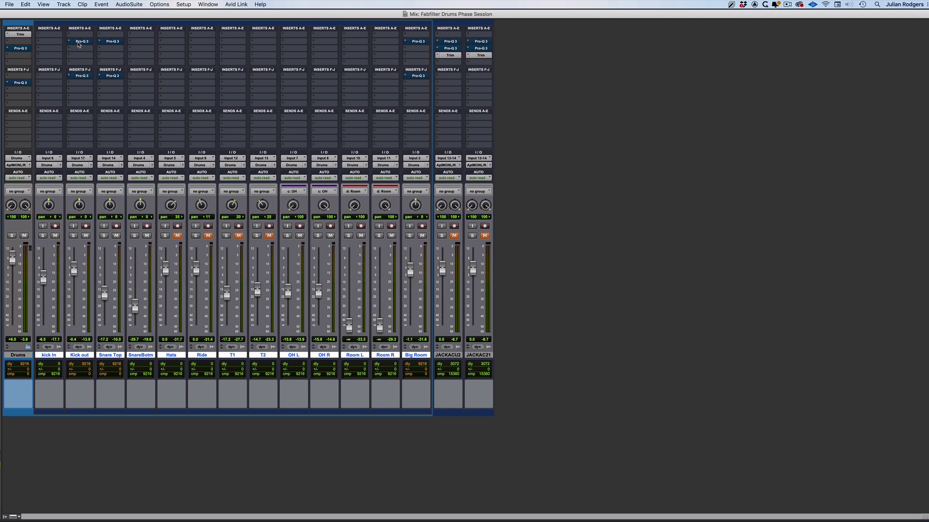
left_click(20, 48)
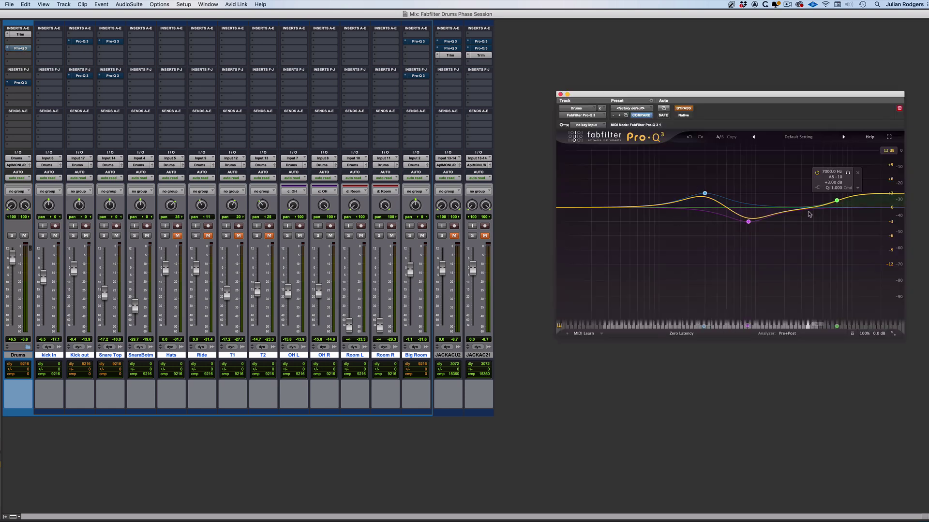
mouse_move(848, 203)
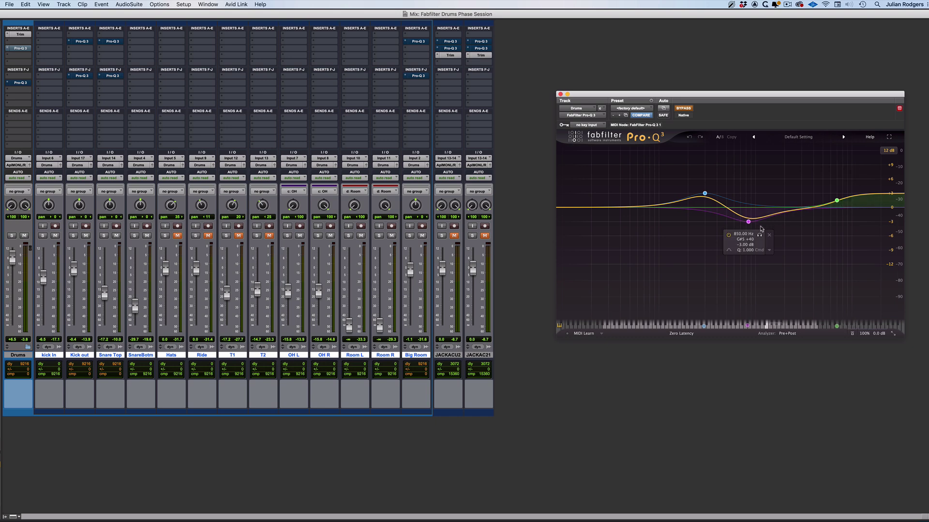
mouse_move(705, 196)
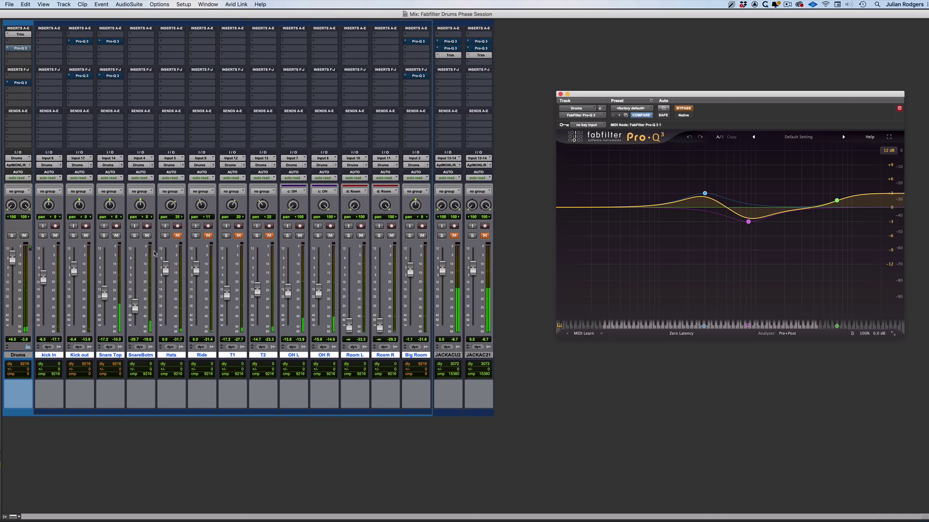
left_click(688, 109)
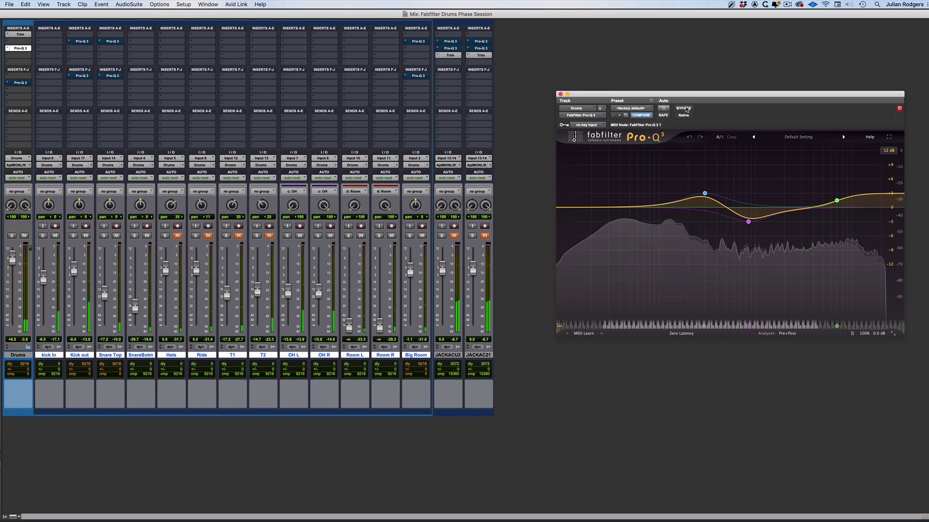
left_click(687, 108)
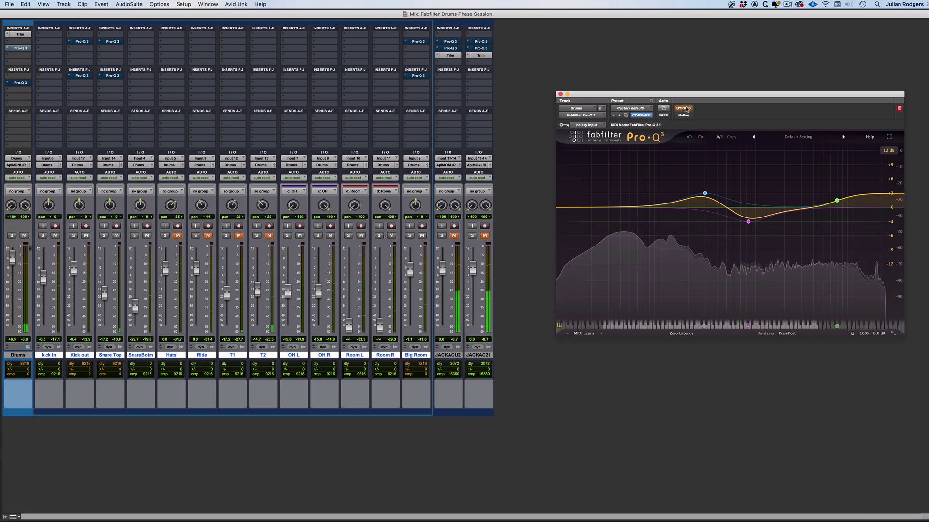
left_click(82, 42, "alt+super")
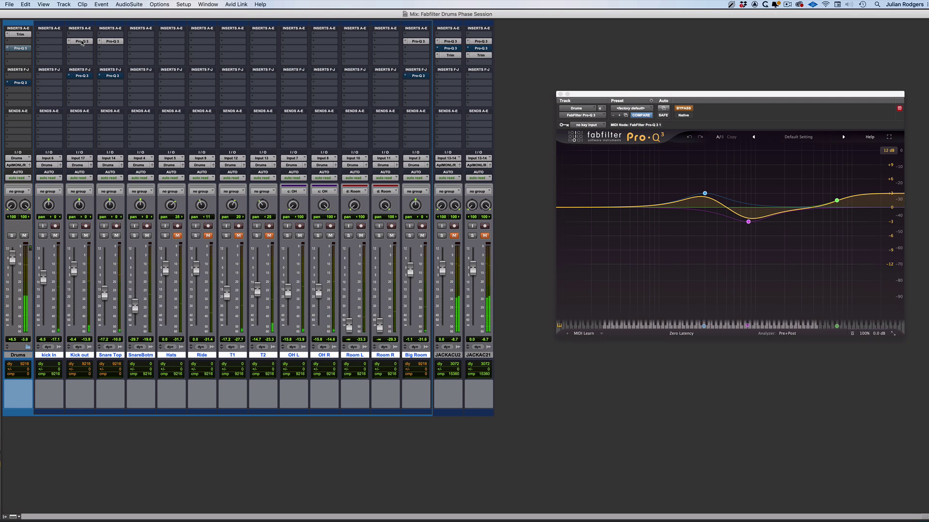
left_click(82, 42, "alt+super")
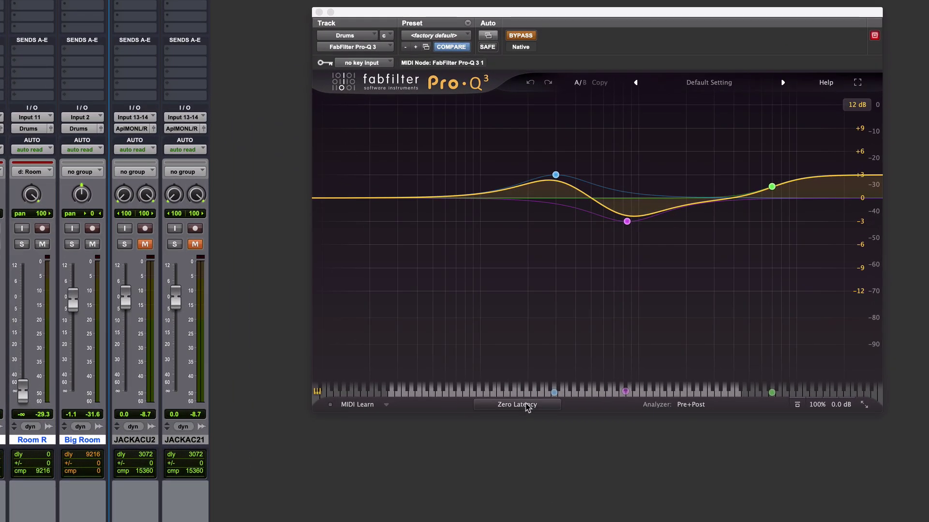
Step: Open the Drums bus Pro-Q 3's processing-mode list, currently set to Zero Latency
left_click(686, 334)
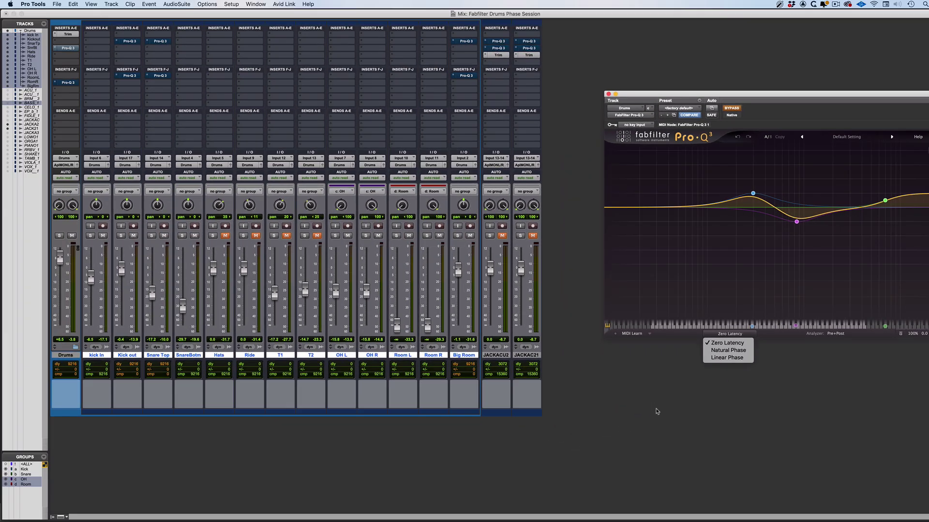
Step: Keep Zero Latency, close the Drums bus EQ window, and enable the Snare mix group
key("Escape")
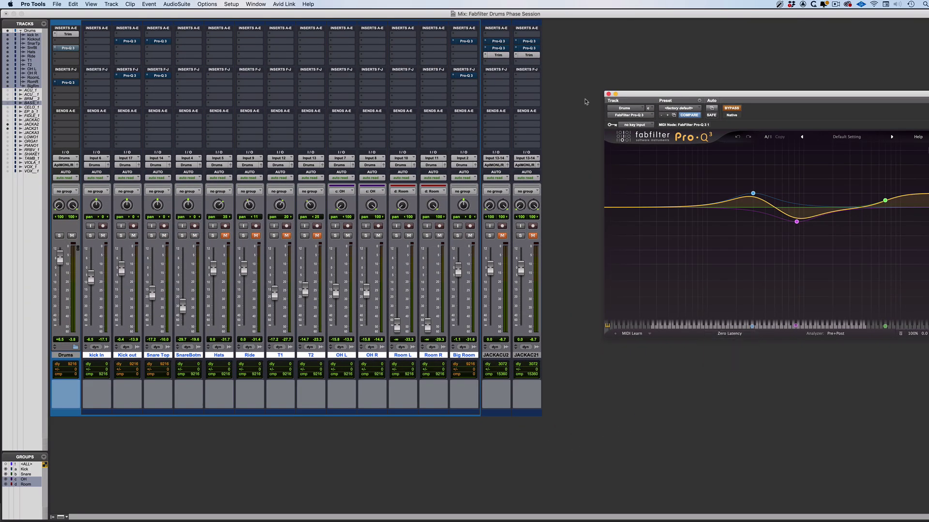
key("super+w")
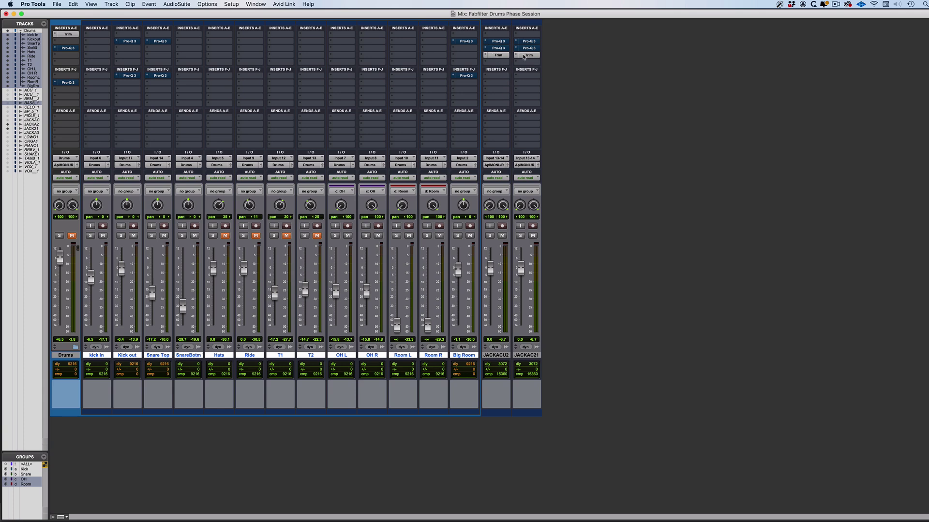
key("b")
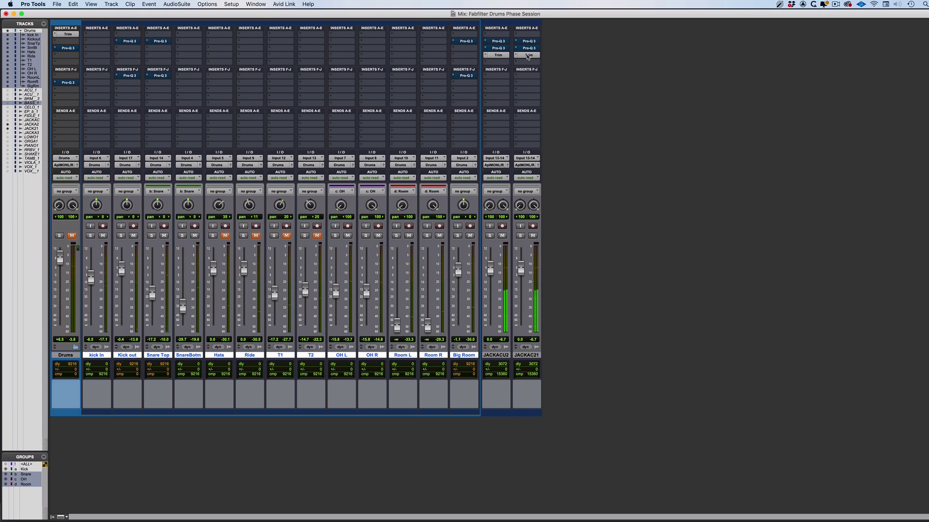
Step: Open both JACK ACU guitar tracks' zero-latency Pro-Q 3s side by side, briefly checking the analyzer source options
left_click(498, 42)
left_click(528, 42)
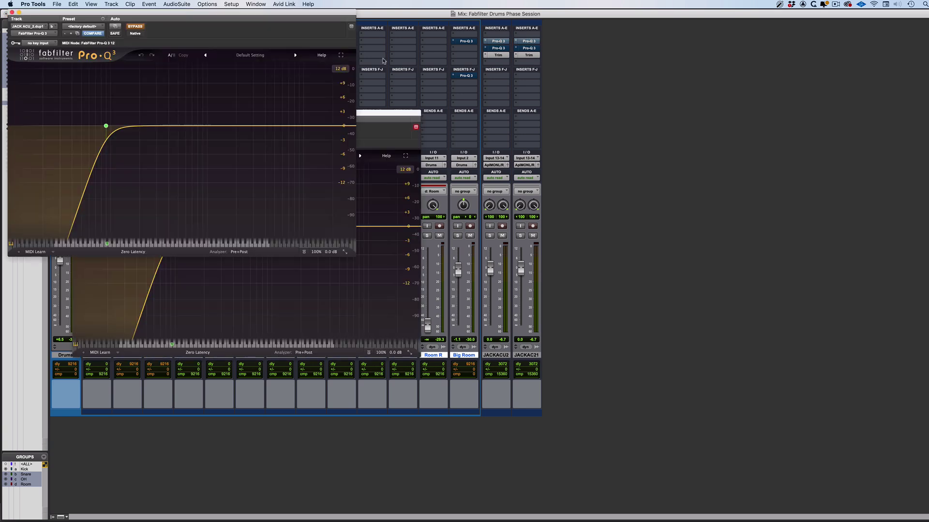
left_click_drag(272, 13, 833, 131)
mouse_move(667, 244)
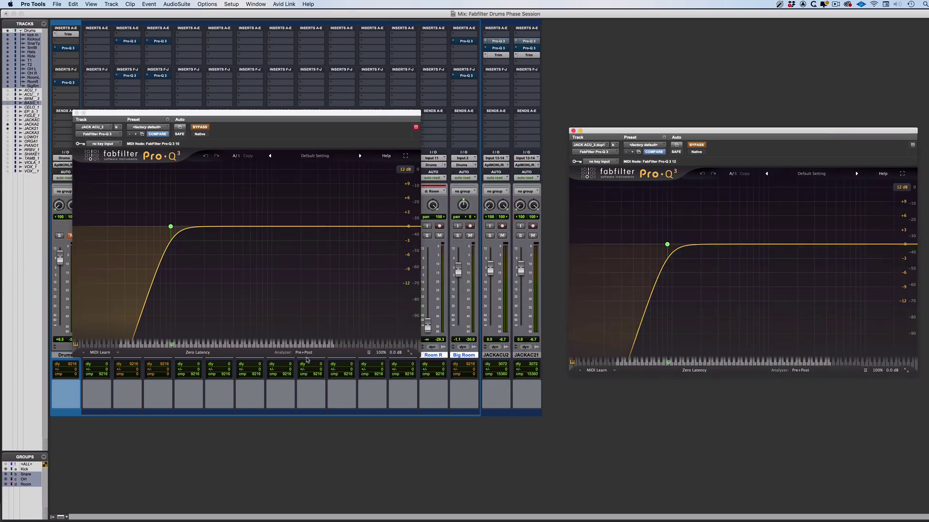
left_click(304, 353)
left_click(481, 186)
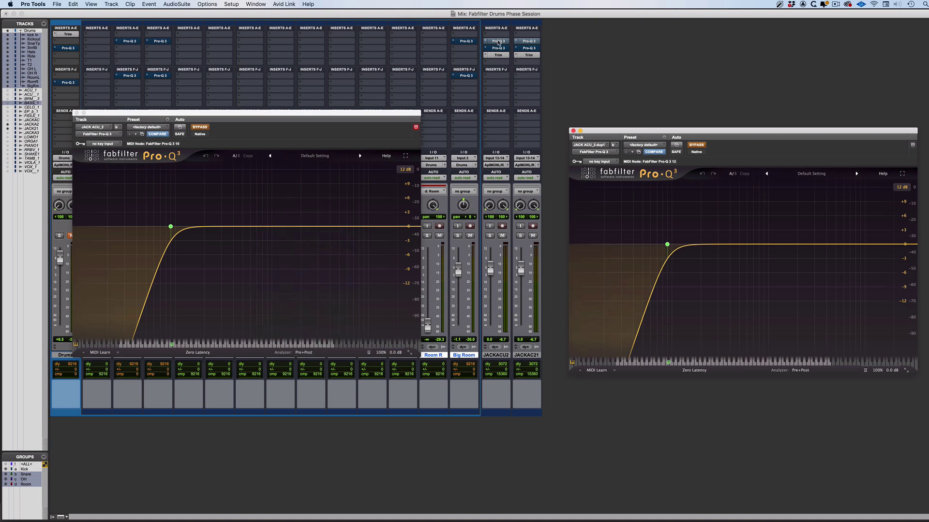
left_click(499, 43)
Step: Play back, bypass both guitars' zero-latency EQs, then open and close their linear-phase Pro-Q 3s
key("space")
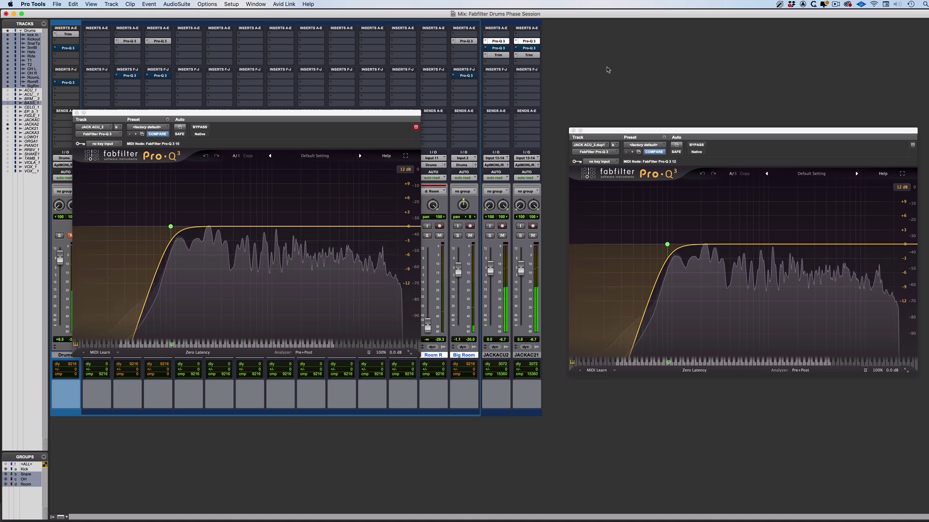
left_click(529, 42, "alt+super")
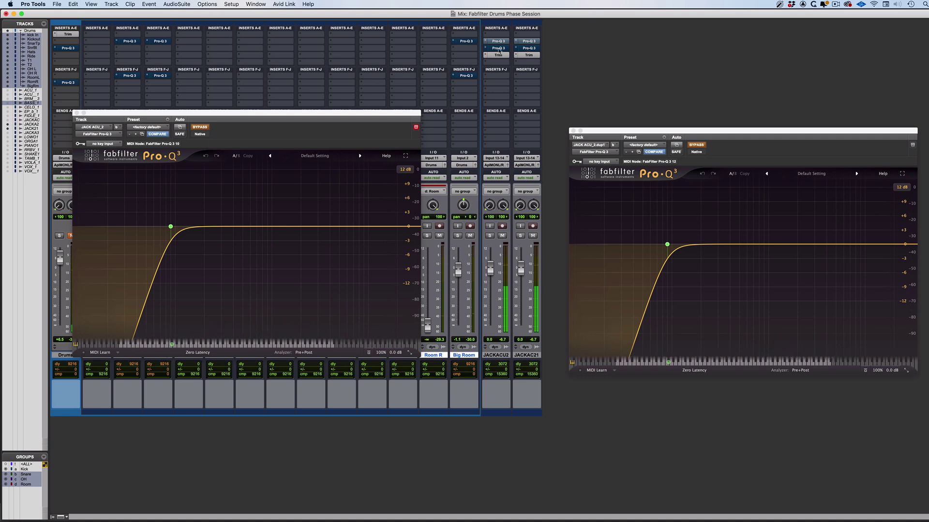
left_click(499, 48)
left_click(528, 48, "shift")
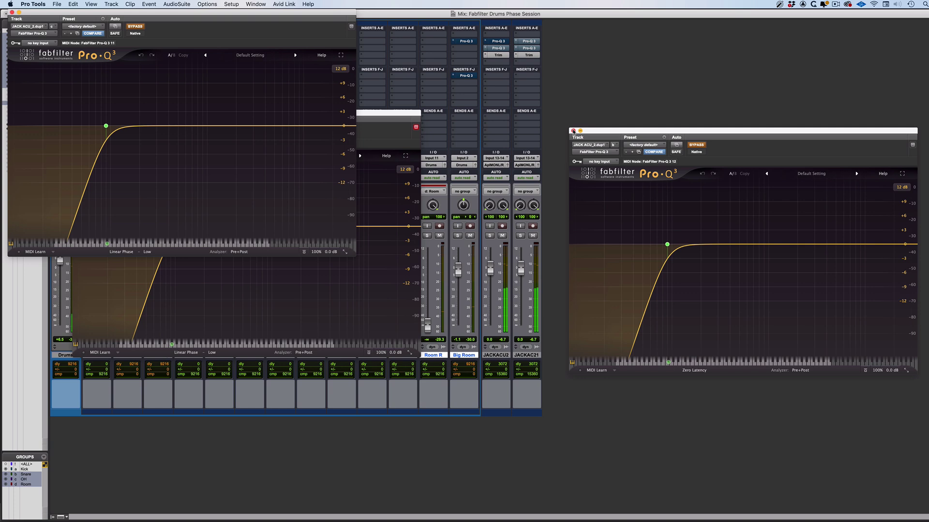
left_click(574, 131, "alt")
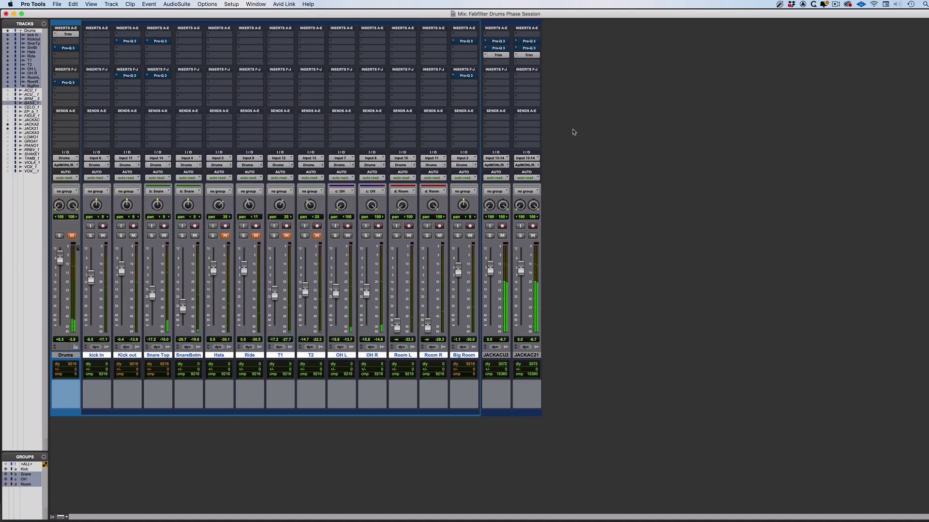
Step: Open both guitar tracks' linear-phase Pro-Q 3s side by side, each with a steep low cut, and start playback
left_click(497, 49)
left_click(528, 48, "shift")
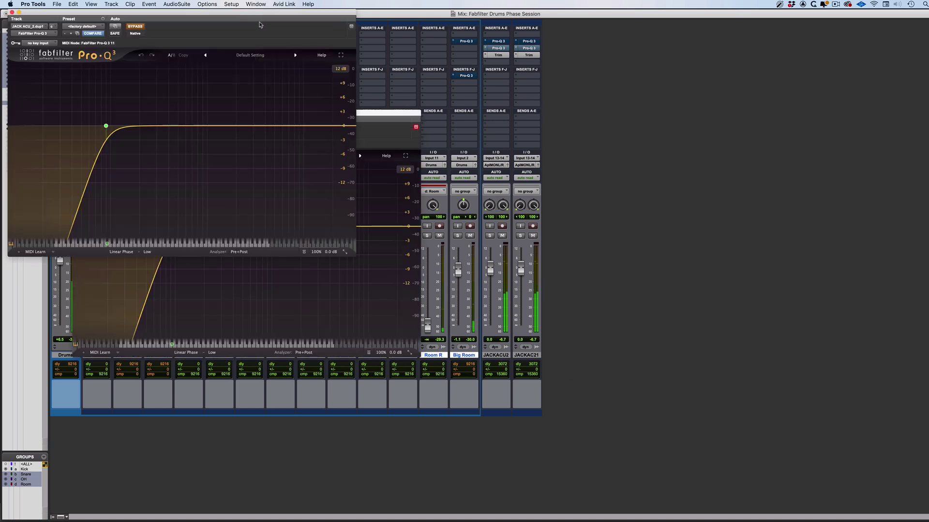
left_click_drag(258, 10, 771, 118)
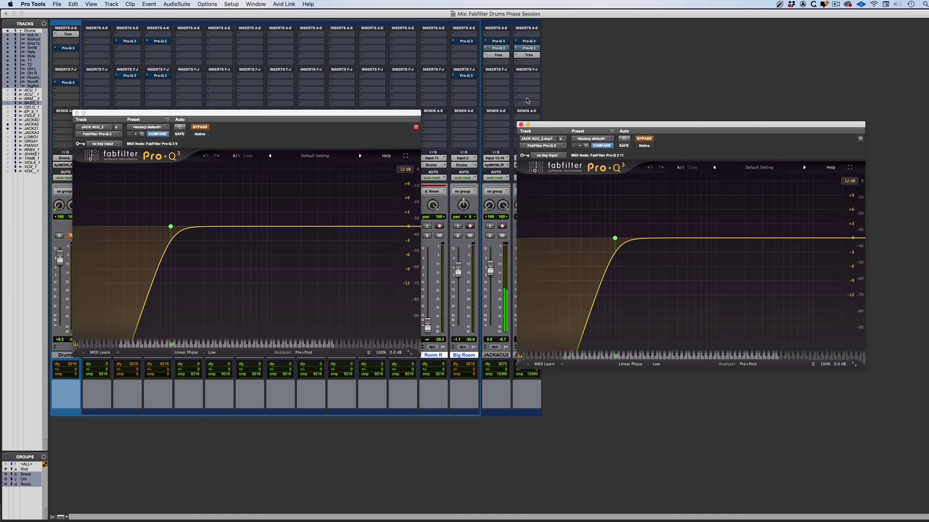
left_click(565, 88)
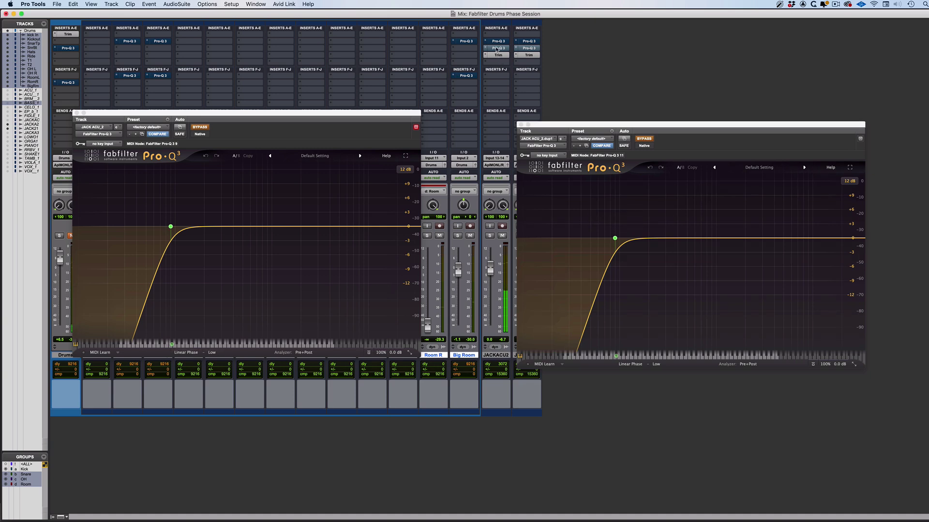
key("space")
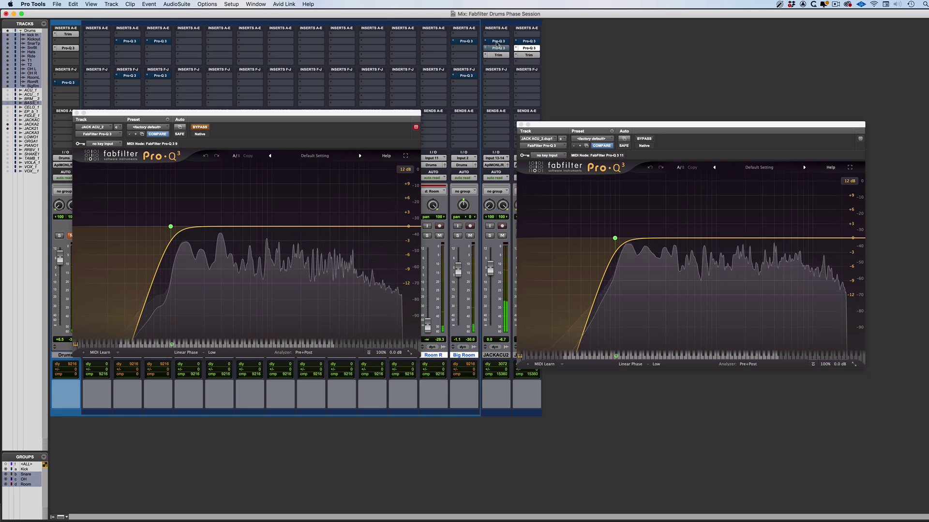
Step: Swap in JACK ACU_2's zero-latency Pro-Q 3, close its linear-phase window, and centre the new one
left_click(499, 49)
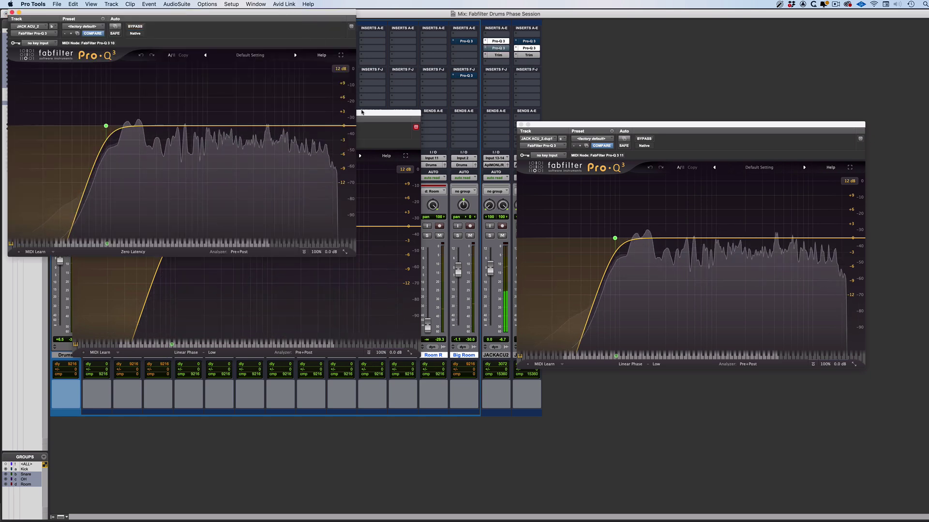
left_click(387, 113)
left_click(76, 113)
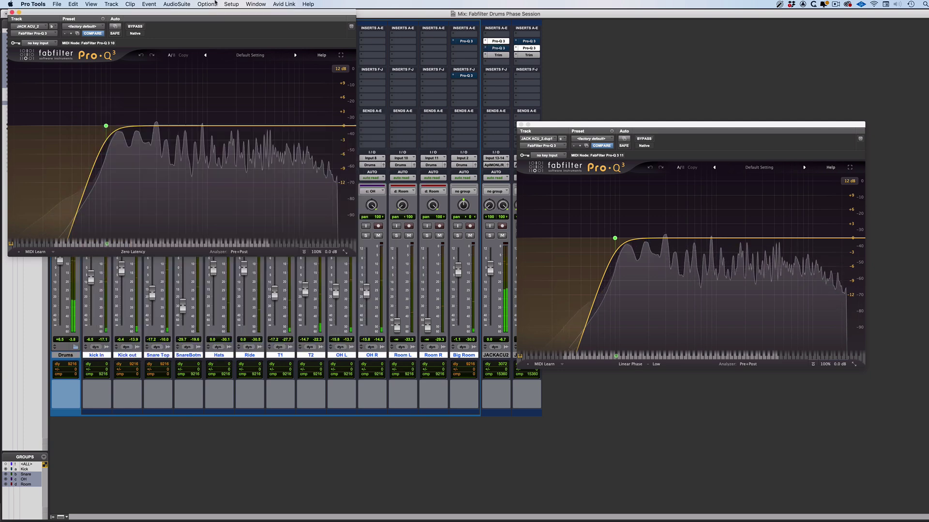
left_click_drag(230, 13, 329, 120)
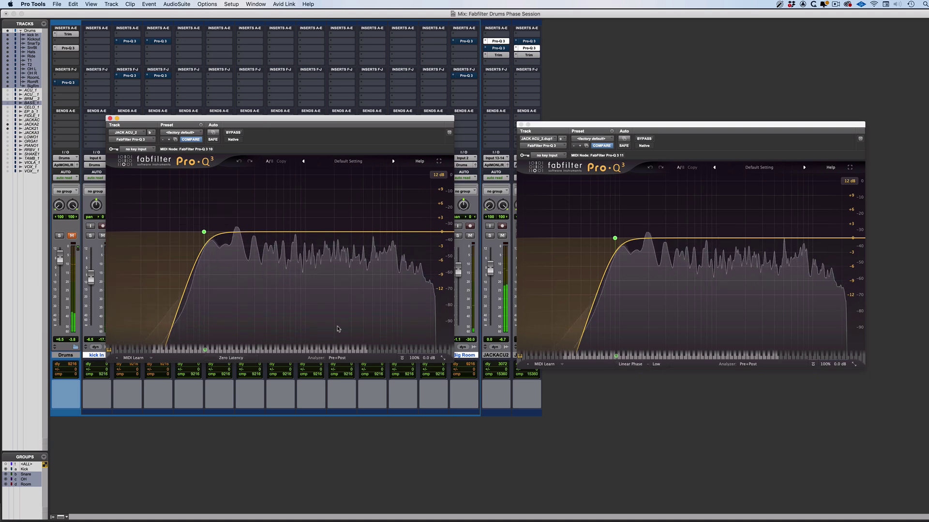
mouse_move(697, 328)
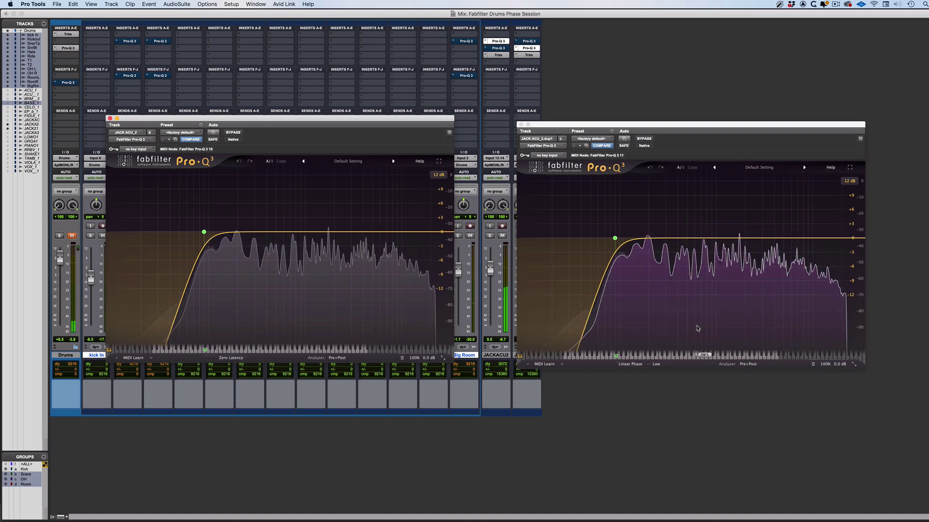